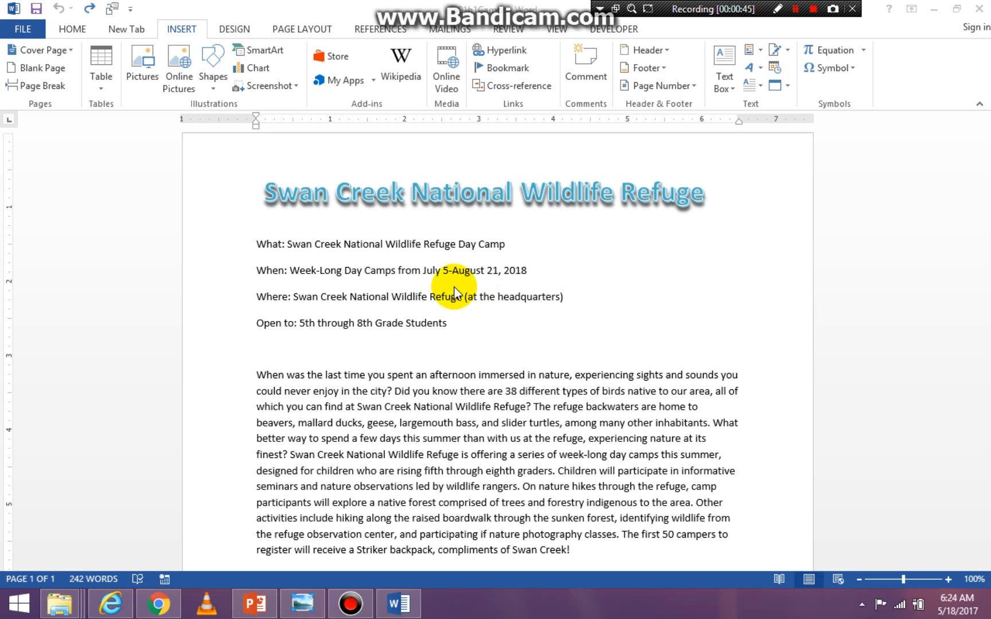
# Jump to the end of the document and return to its beginning.
pyautogui.click(285, 241)
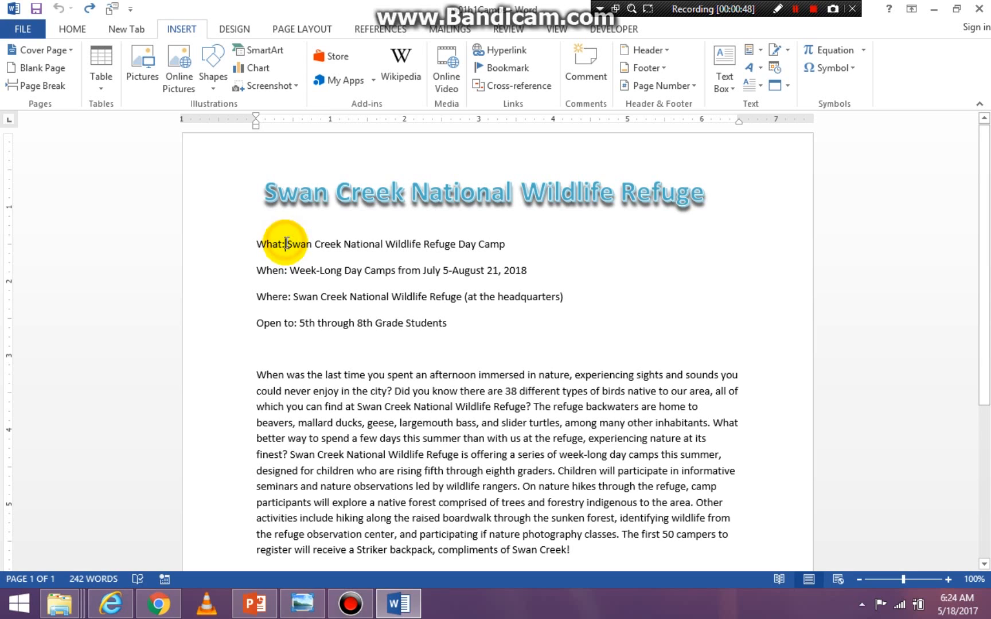
pyautogui.click(285, 243)
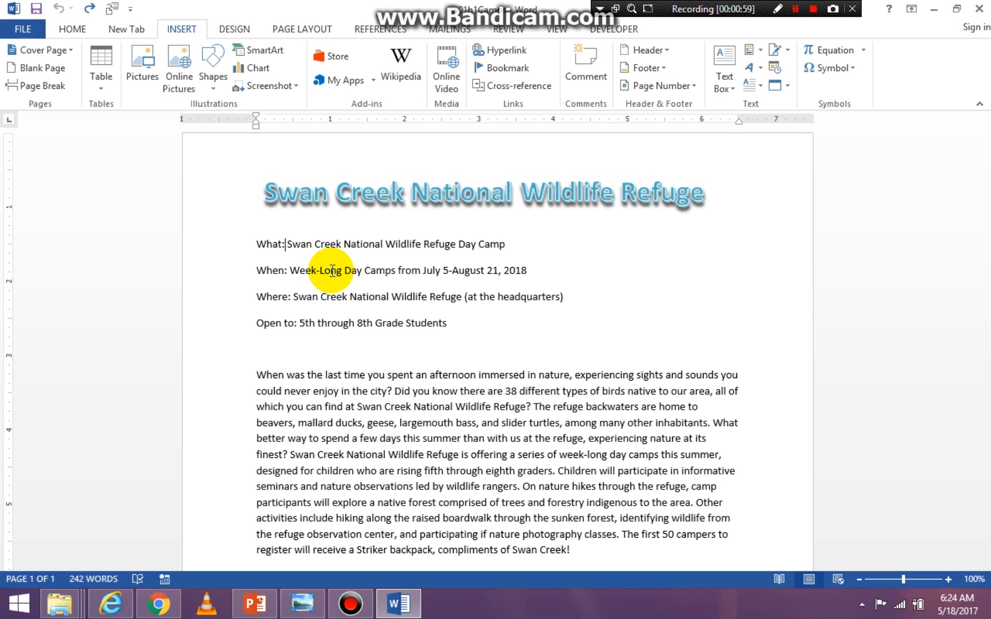
pyautogui.hotkey('ctrl', 'Home')
pyautogui.hotkey('ctrl', 'End')
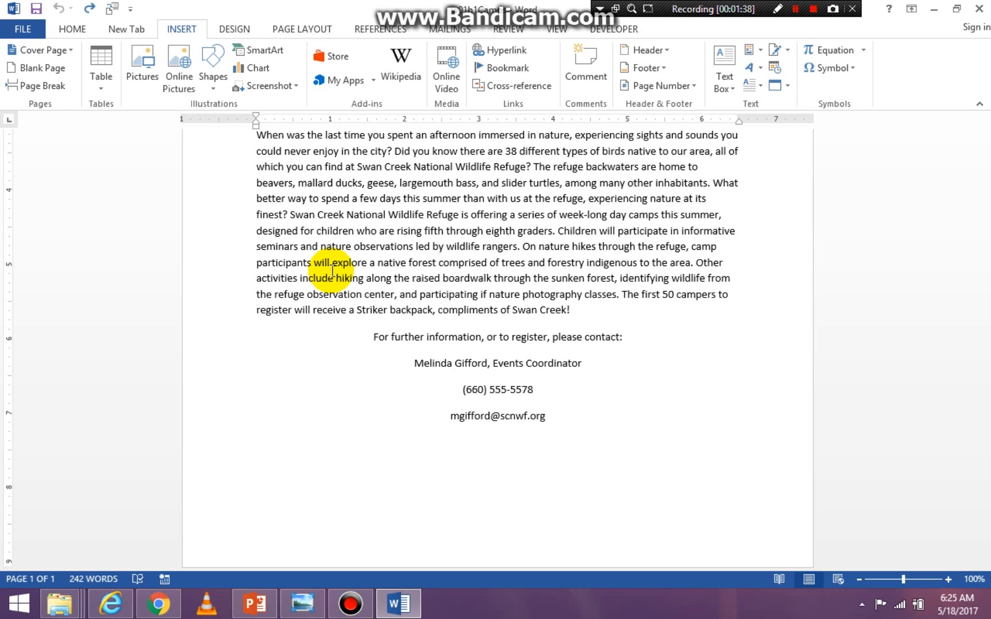
pyautogui.hotkey('ctrl', 'Home')
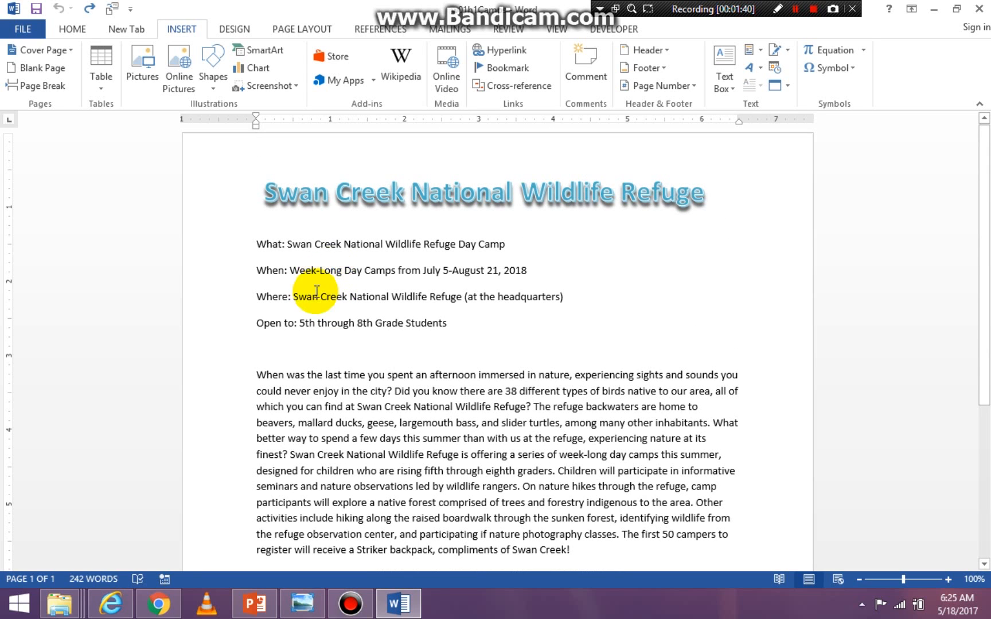
# Add a new line after the "Swan Creek National Wildlife Refuge" title and insert the text from the file extrafile there.
pyautogui.click(707, 196)
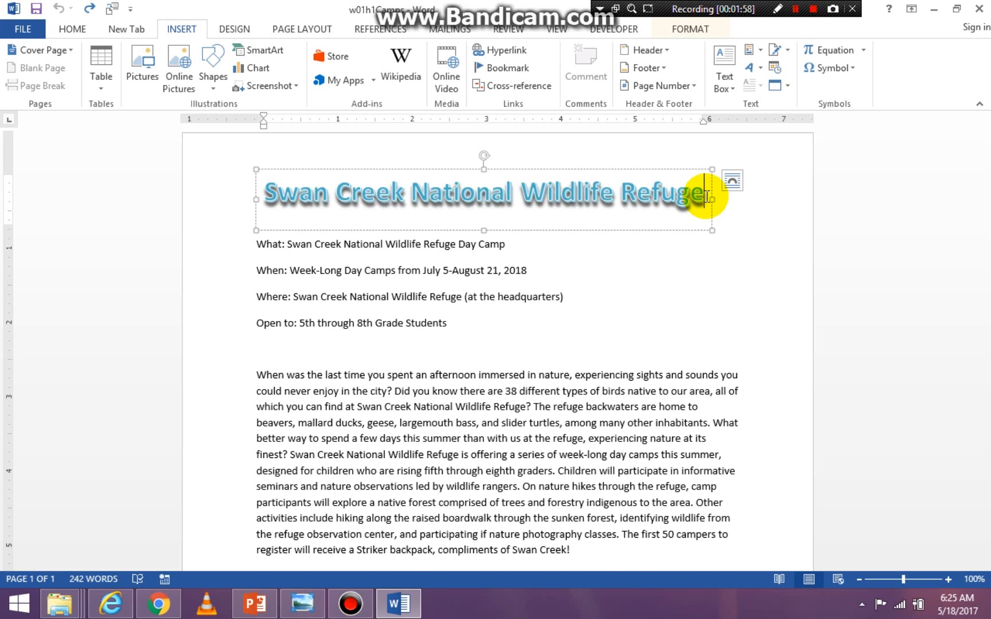
pyautogui.press('Return')
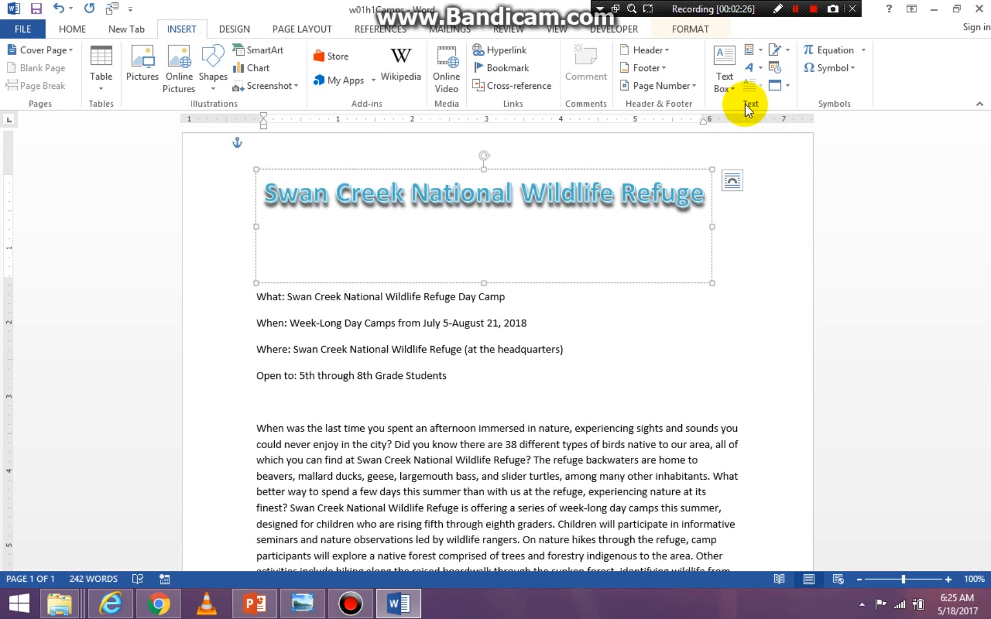
pyautogui.click(789, 90)
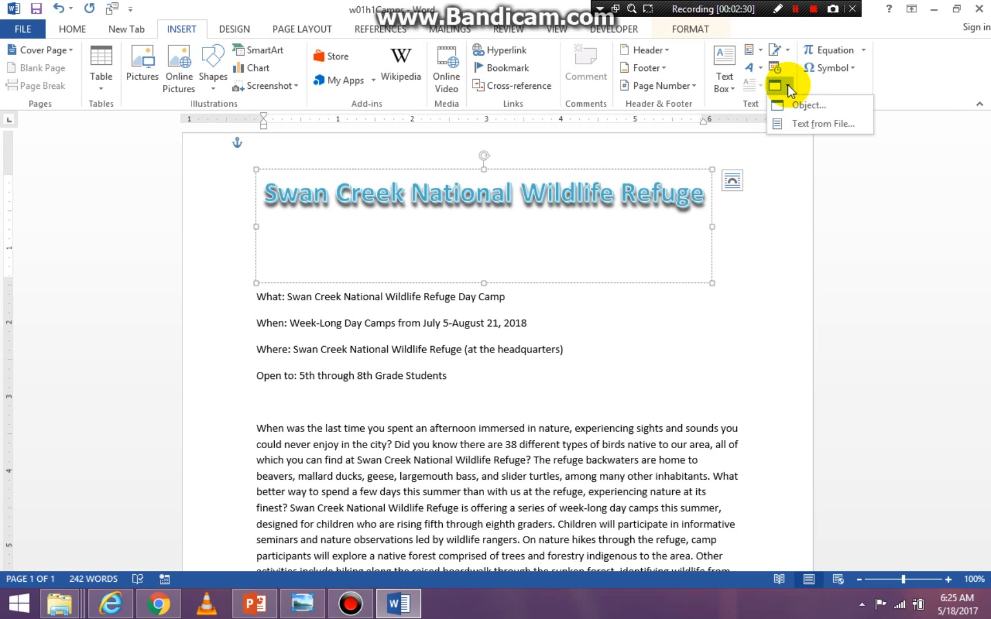
pyautogui.click(802, 129)
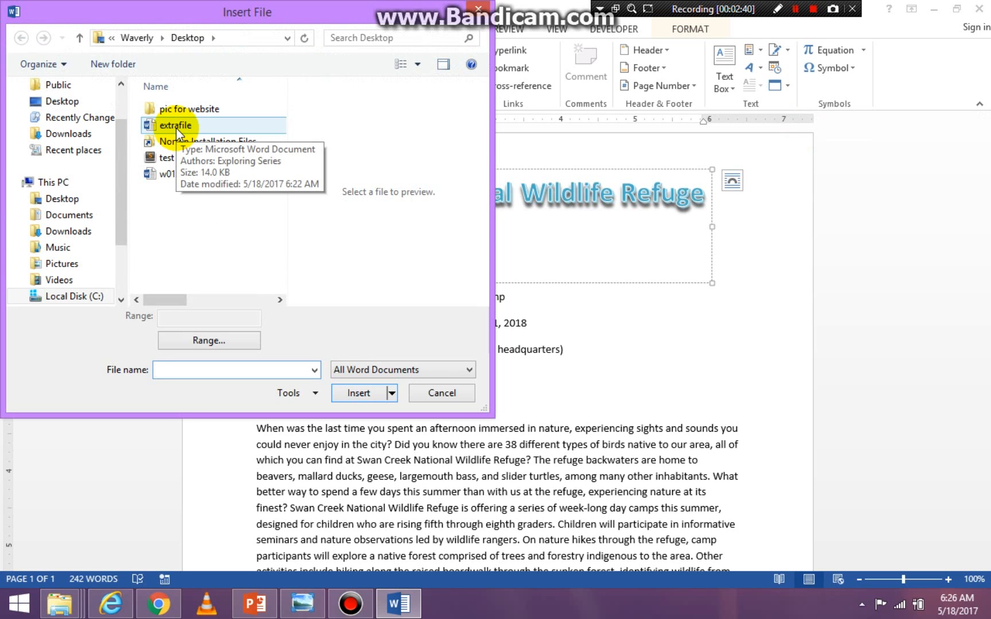
pyautogui.click(176, 128)
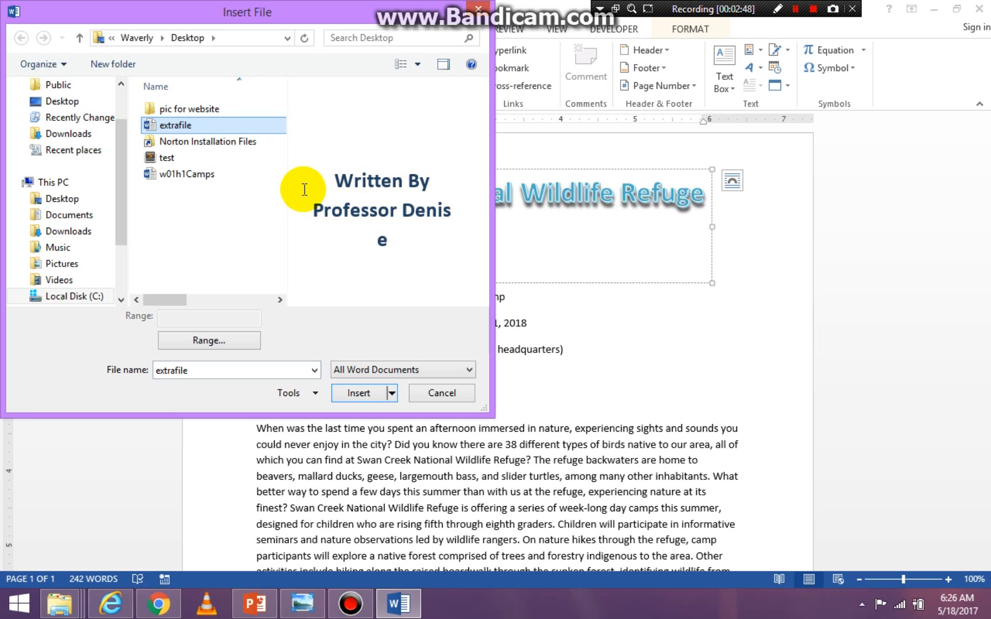
pyautogui.doubleClick(178, 125)
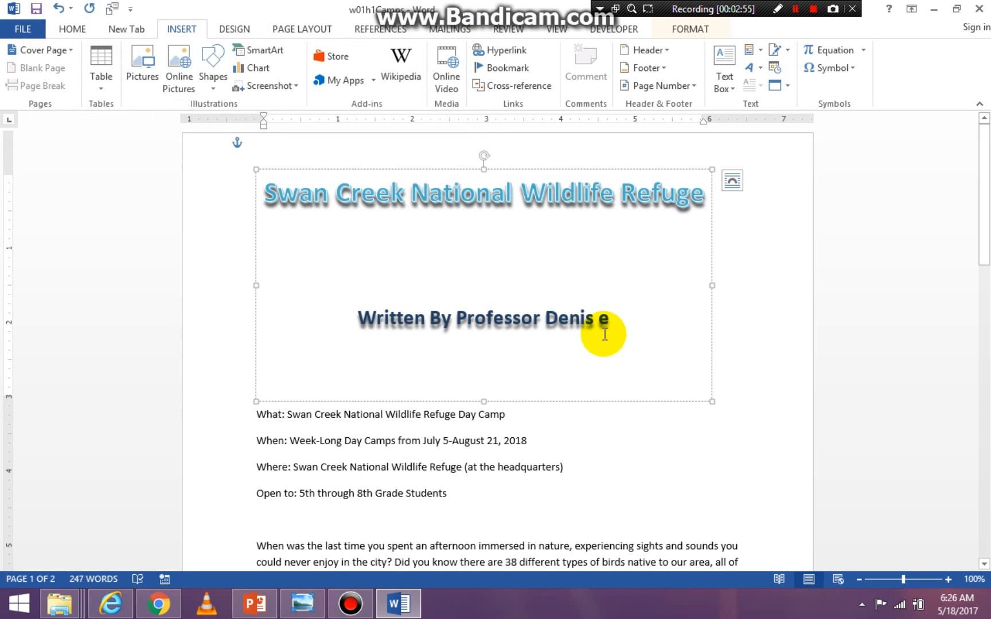
# Remove the stray space in the author's name and delete three blank lines between the title and the "Written By" line.
pyautogui.press('BackSpace')
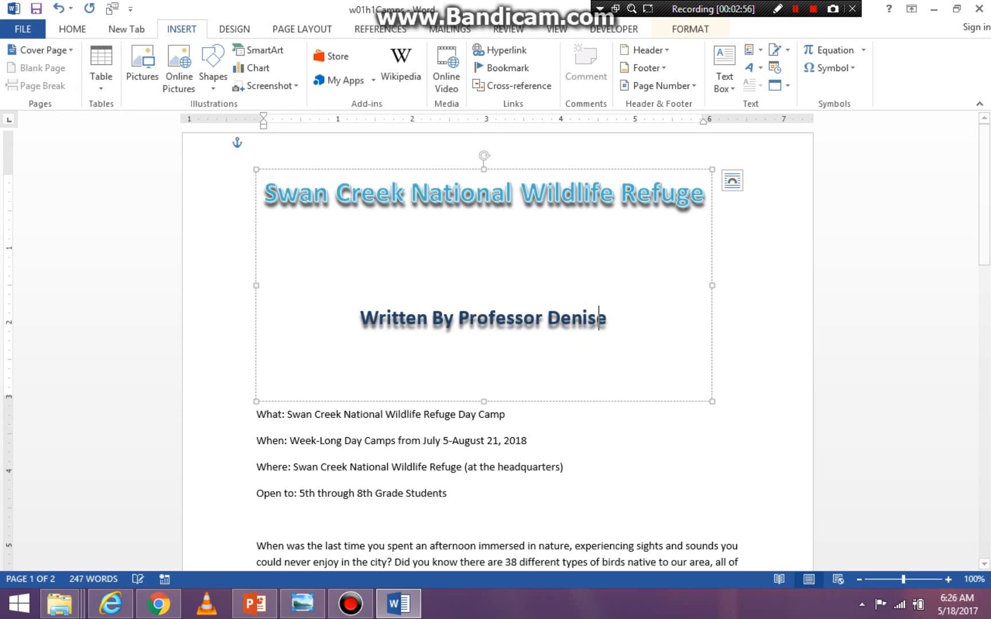
pyautogui.click(469, 246)
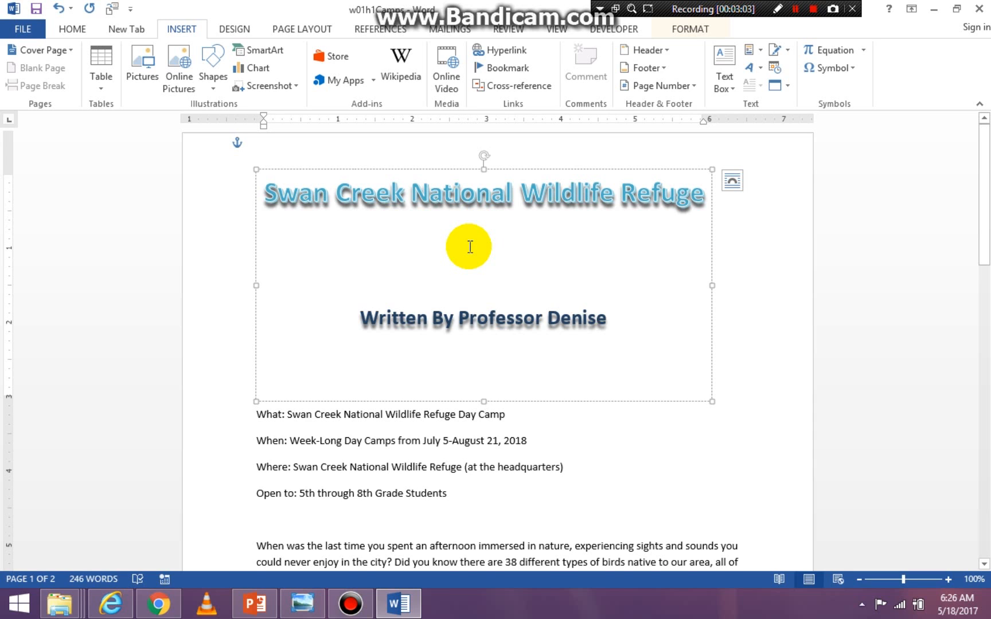
pyautogui.press('Delete')
pyautogui.press('Delete')
pyautogui.press('Delete')
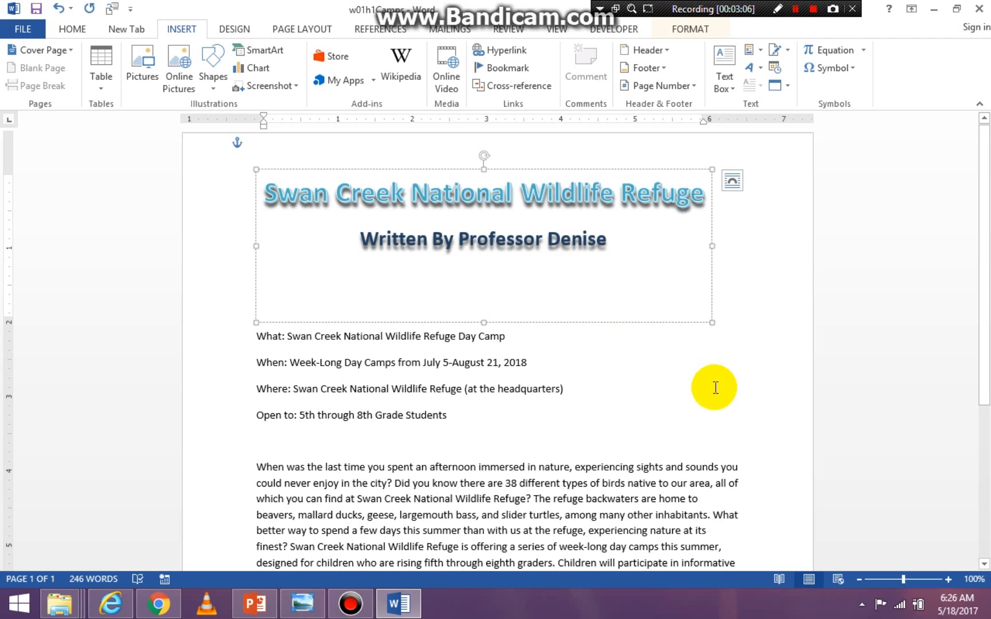
pyautogui.click(691, 384)
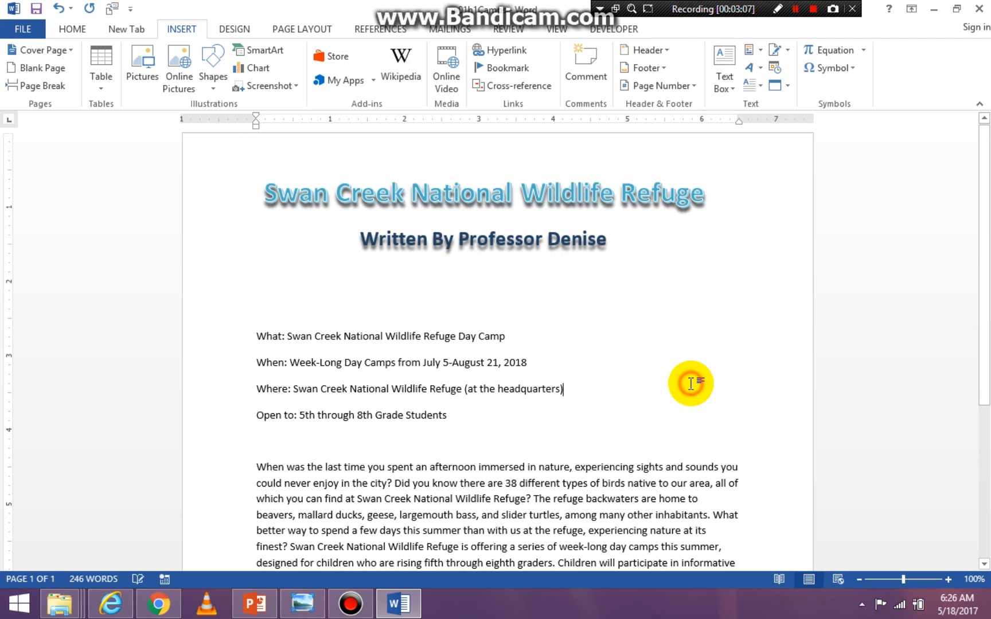
# Delete the colon and space after "What" in the first camp detail line.
pyautogui.click(515, 338)
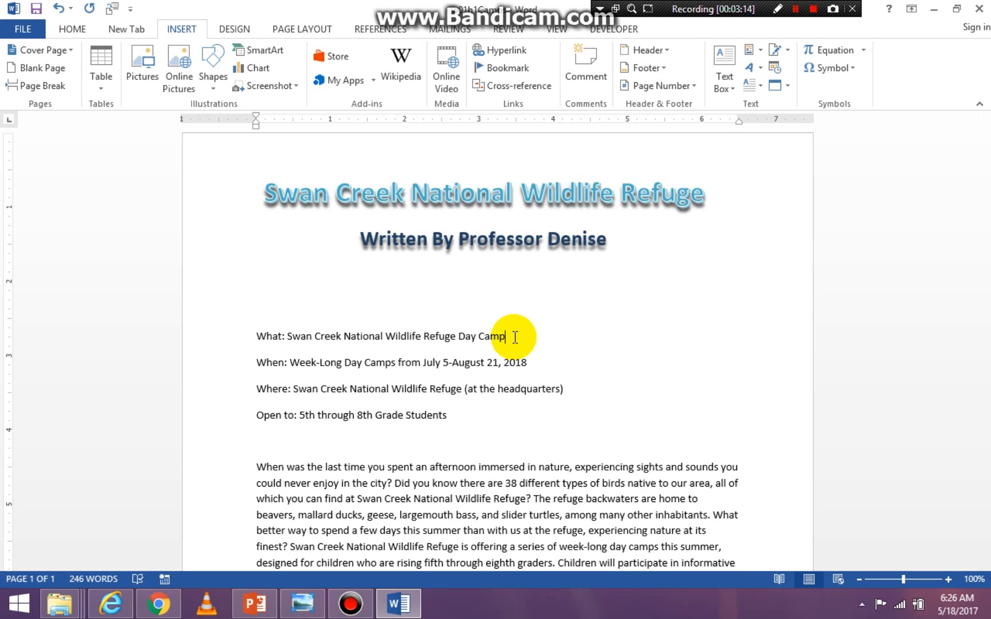
pyautogui.click(288, 336)
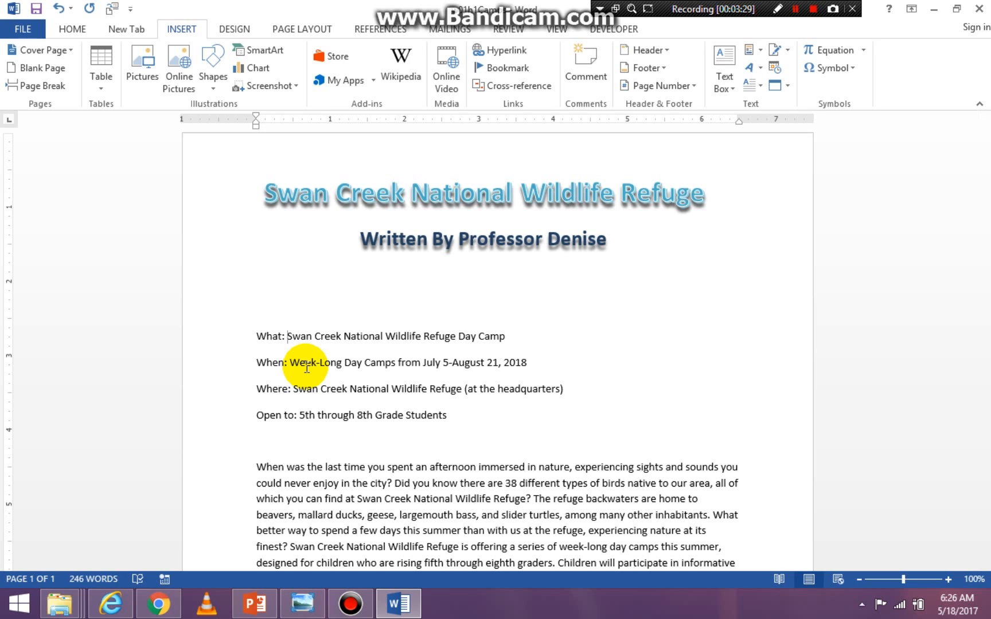
pyautogui.press('BackSpace')
pyautogui.press('BackSpace')
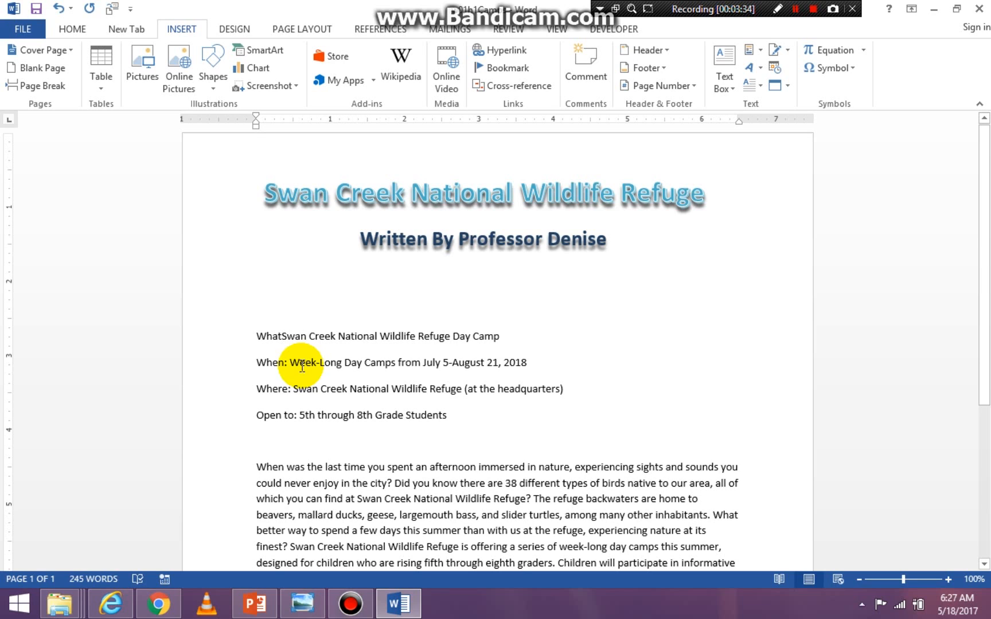
# Undo and redo the last two edits, then undo the deletion of the colon and space after "What".
pyautogui.click(59, 9)
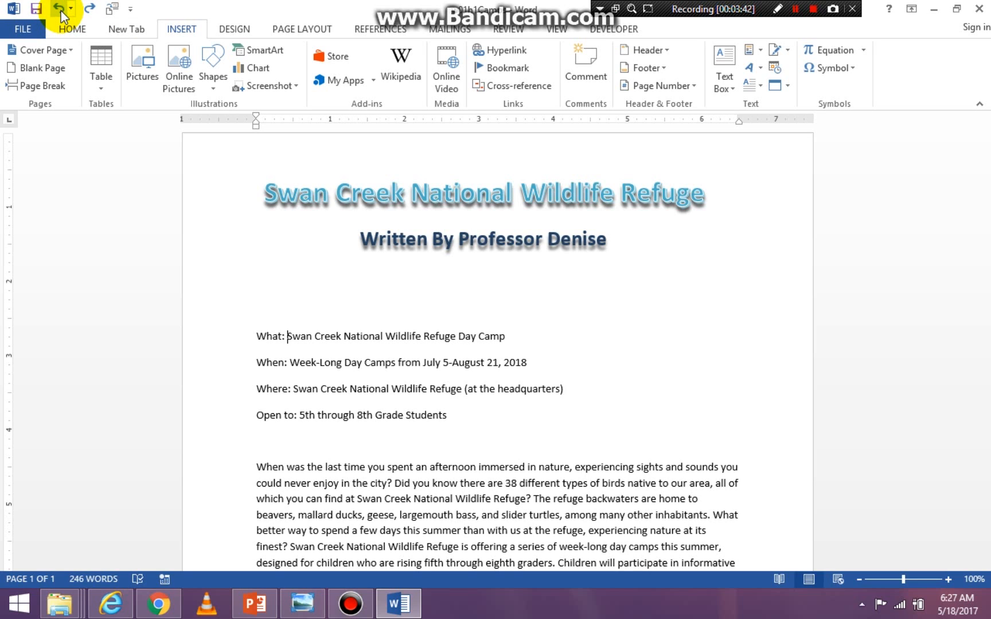
pyautogui.click(59, 8)
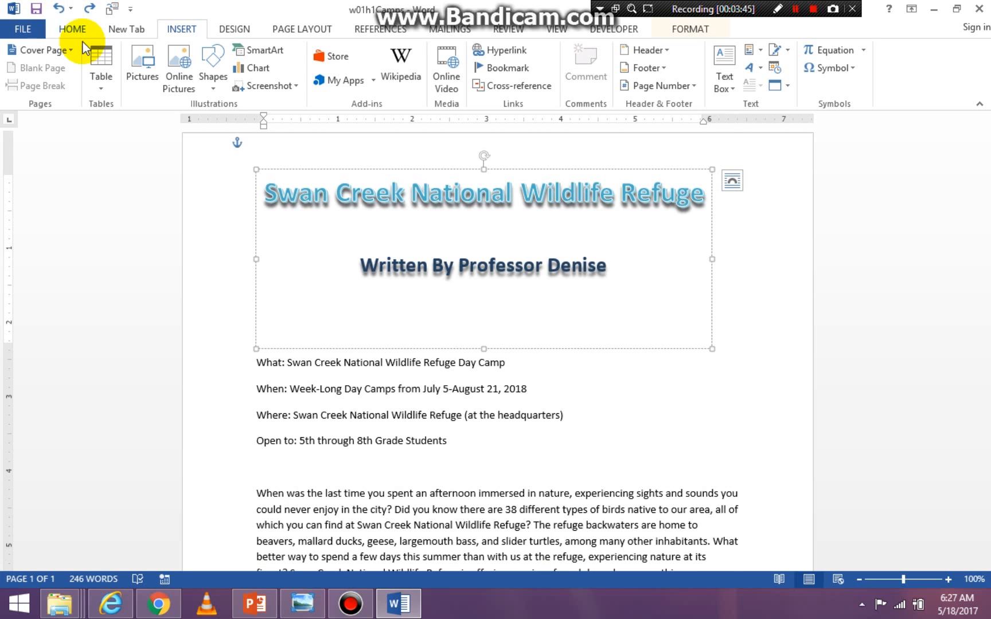
pyautogui.click(89, 9)
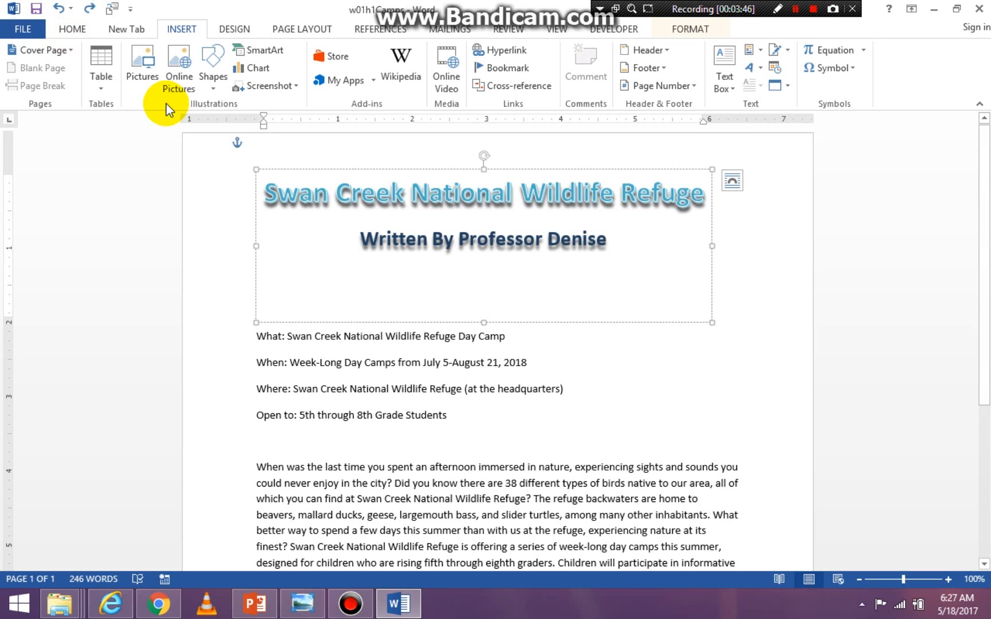
pyautogui.click(88, 8)
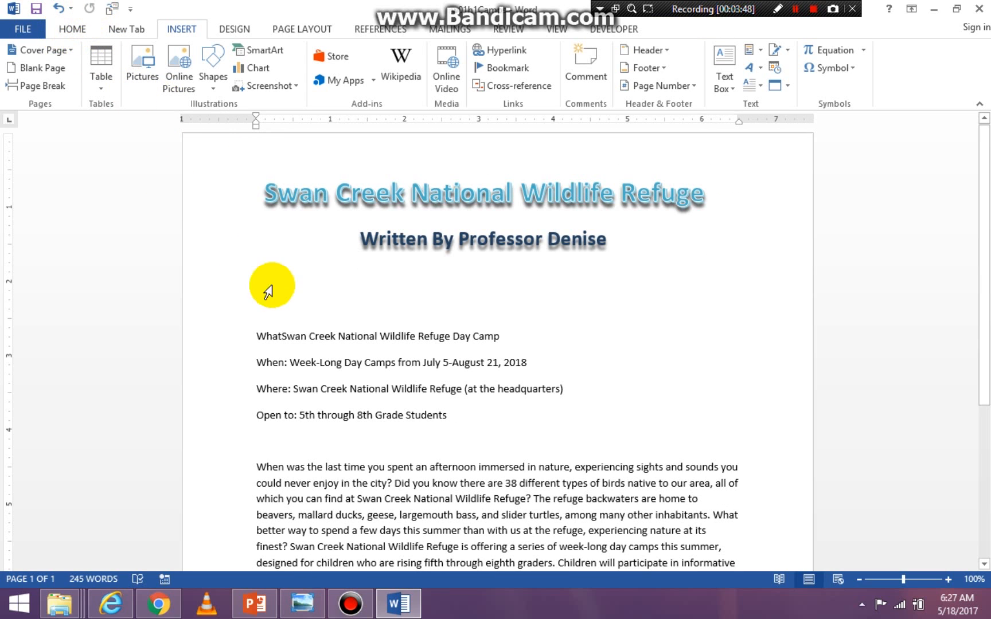
pyautogui.click(61, 9)
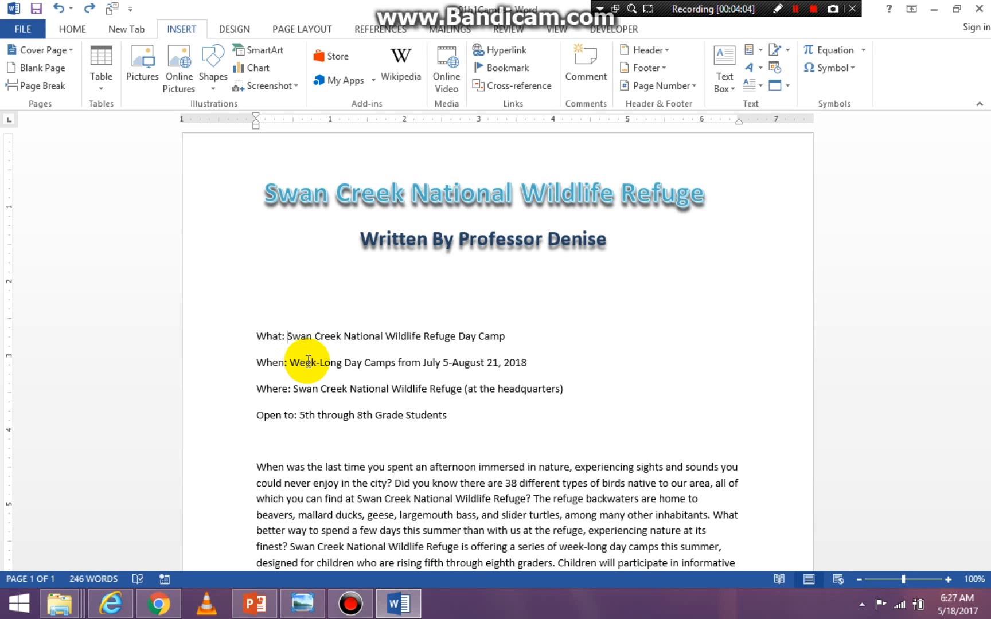
# Delete the first two letters of "Swan" in the "What:" line and undo both deletions.
pyautogui.press('Delete')
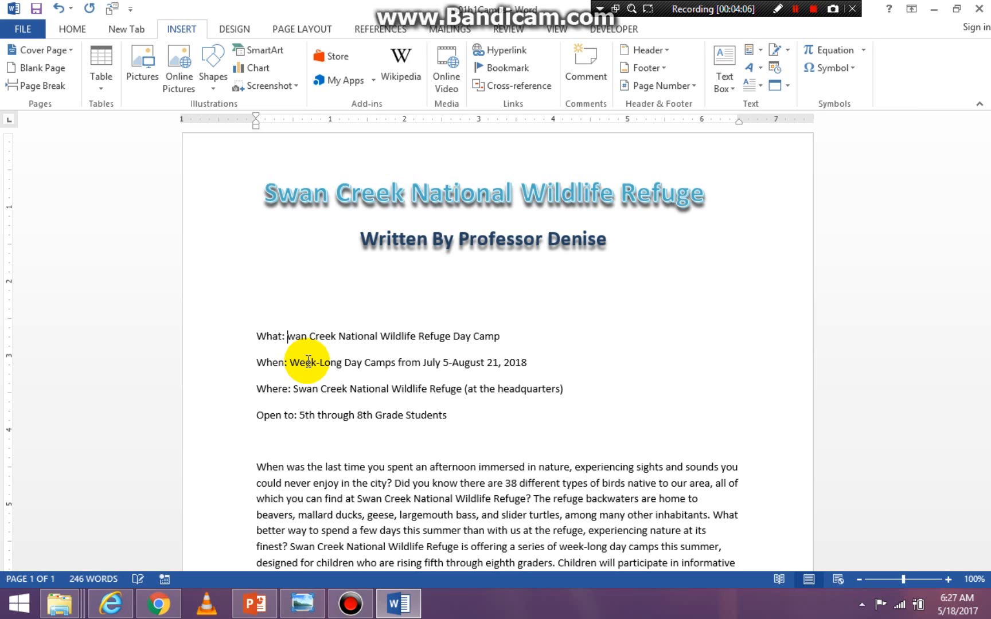
pyautogui.press('Delete')
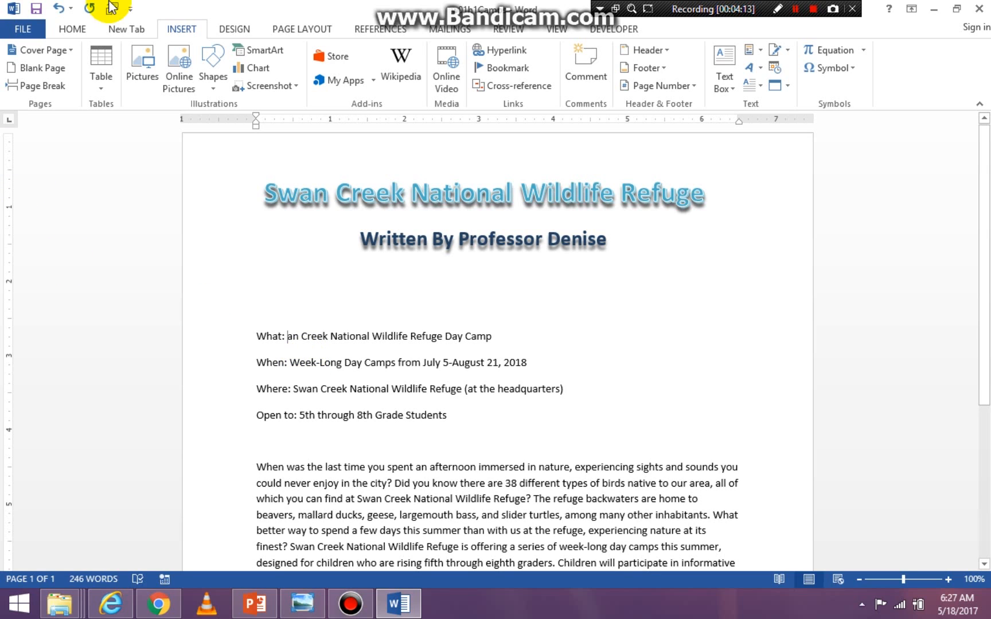
pyautogui.click(60, 10)
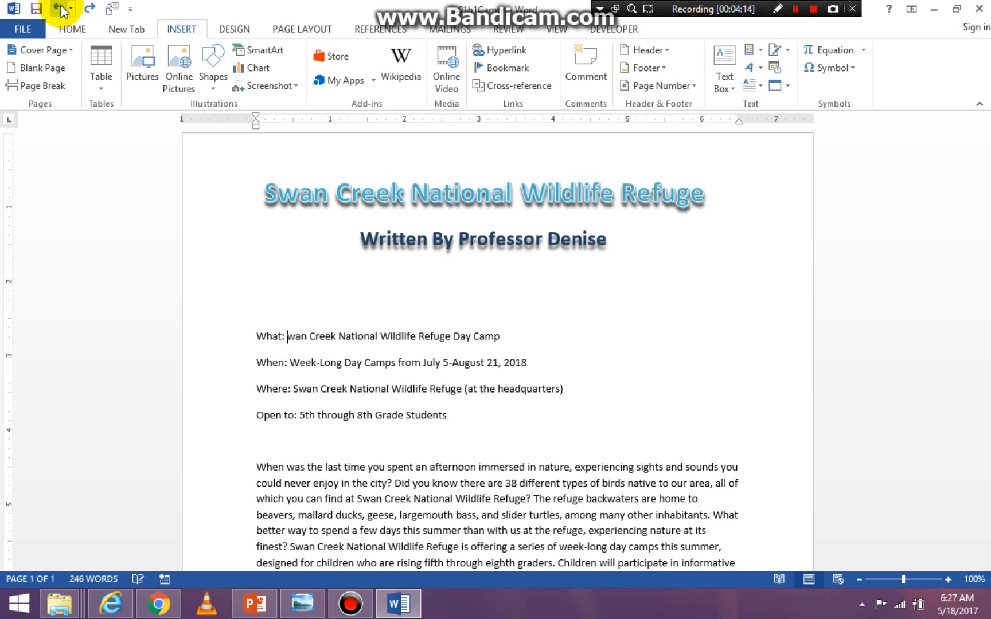
pyautogui.click(60, 9)
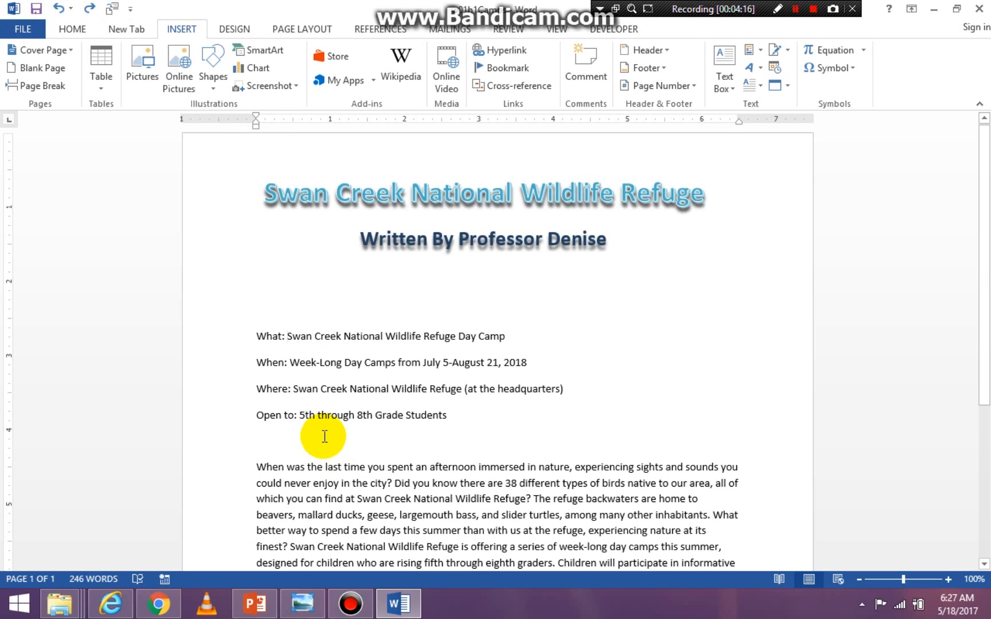